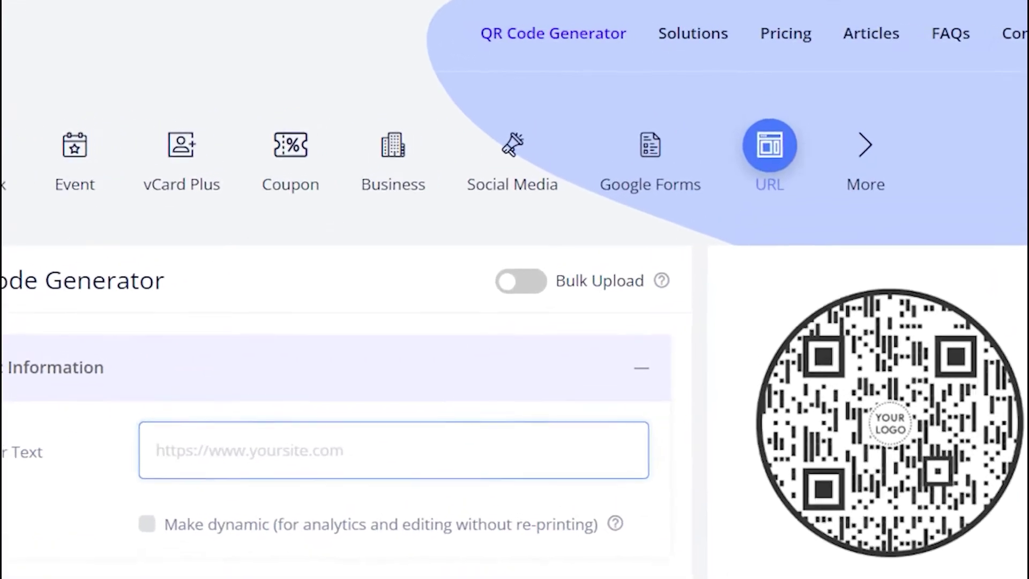
Open the Solutions page listing QRCodeChimp's QR code types.
click(698, 36)
Enter the contact's first and last name, mobile number and e-mail address.
scroll(515, 289, down, 10)
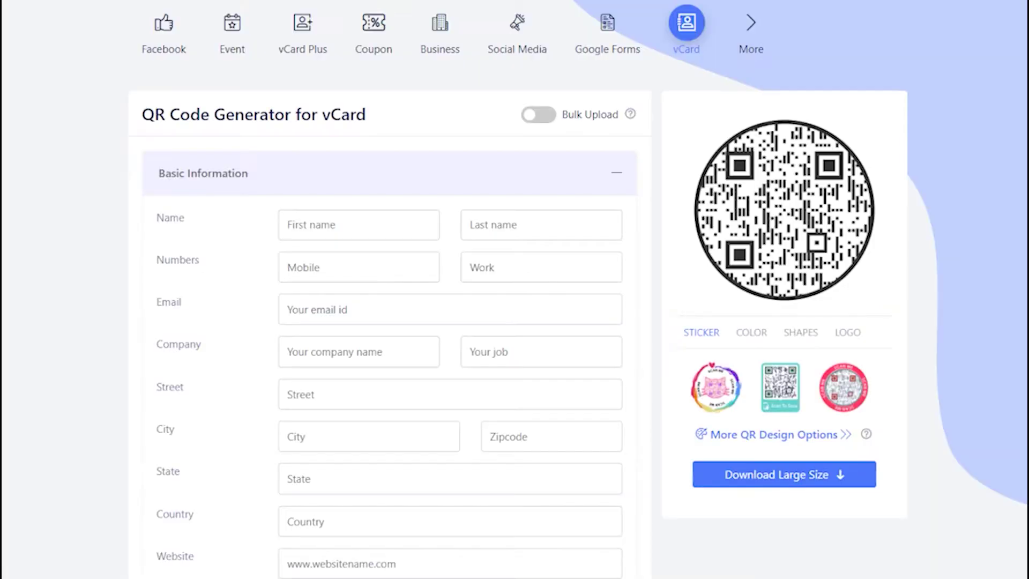
click(359, 224)
click(541, 225)
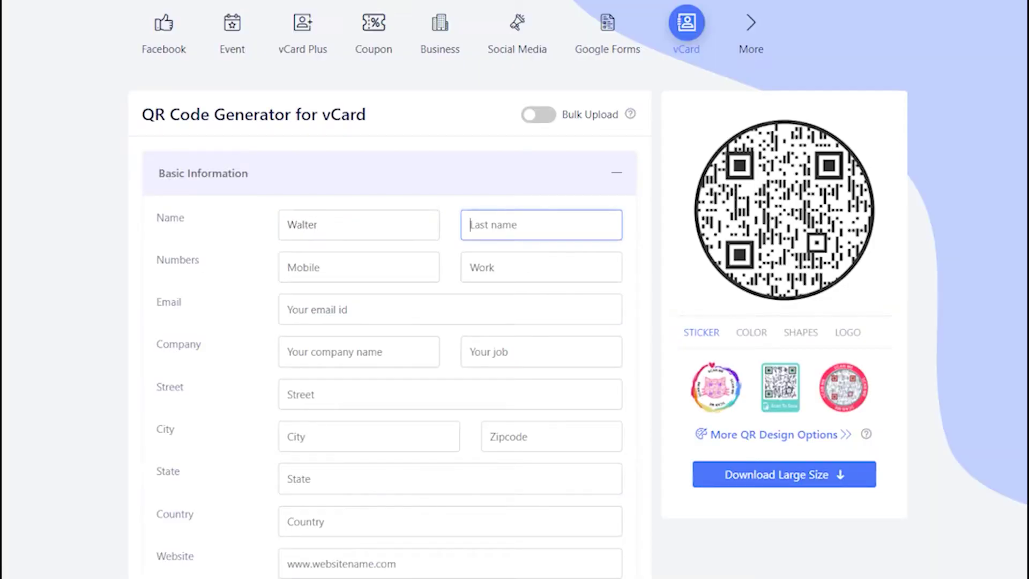
click(358, 267)
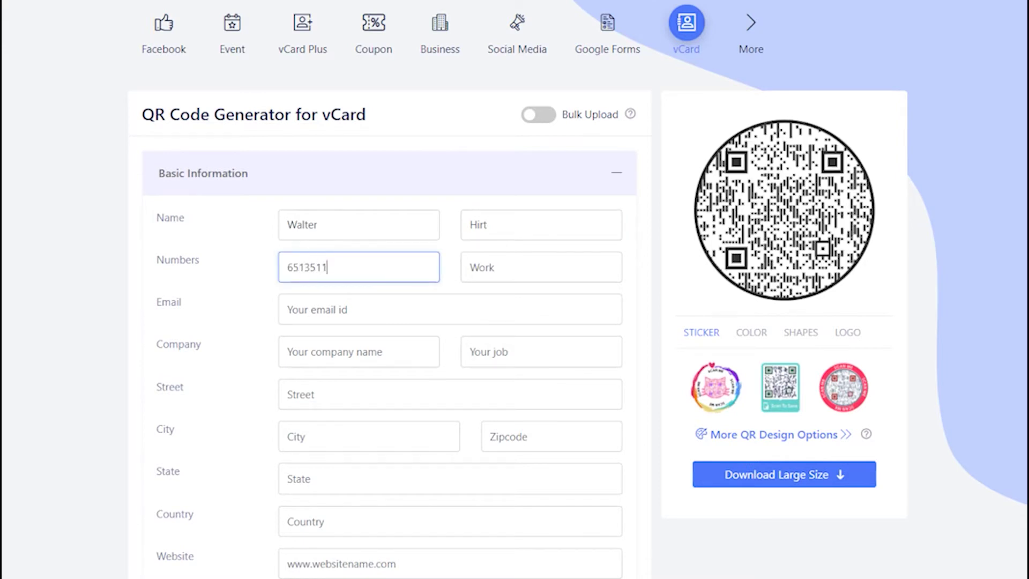
click(541, 267)
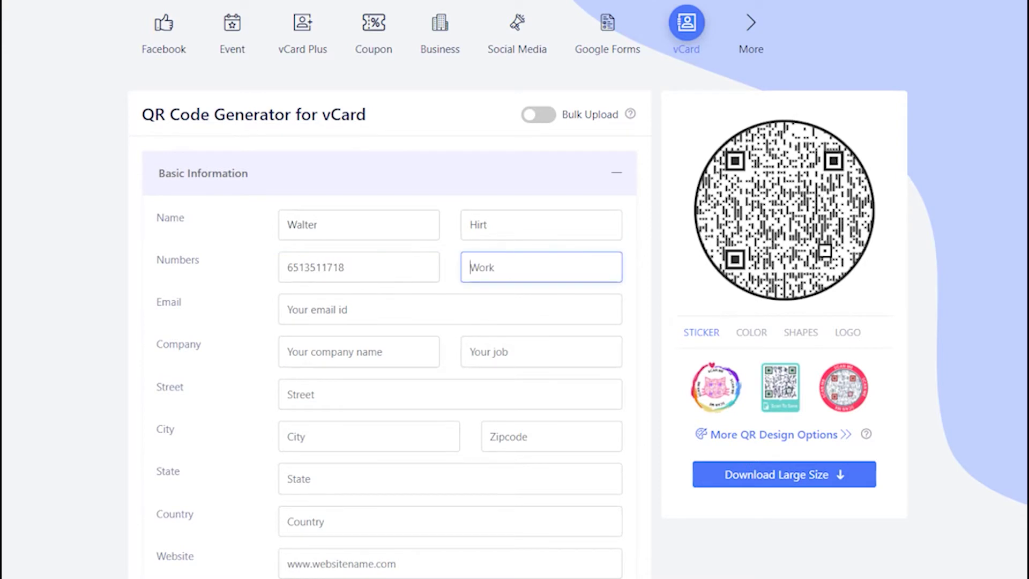
click(450, 310)
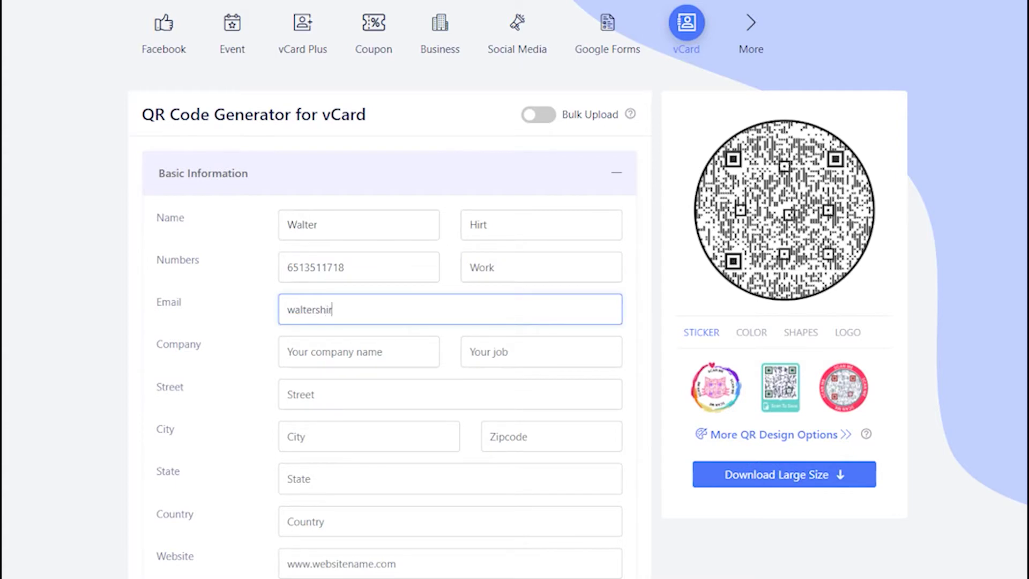
Add company Jourrapide and job title Security Officer.
click(359, 351)
text(J)
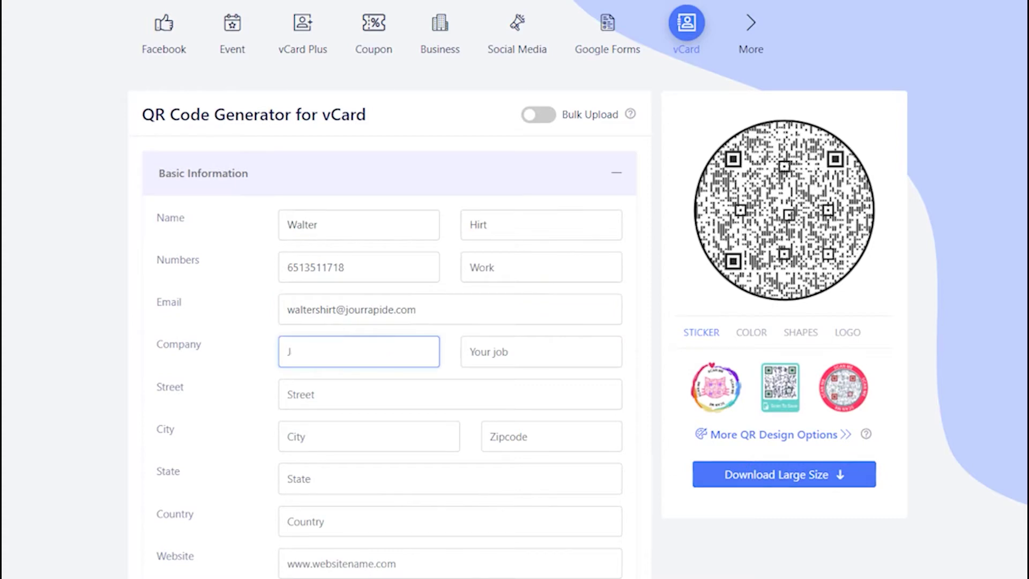
text(ourrapide)
click(541, 352)
text(Sec)
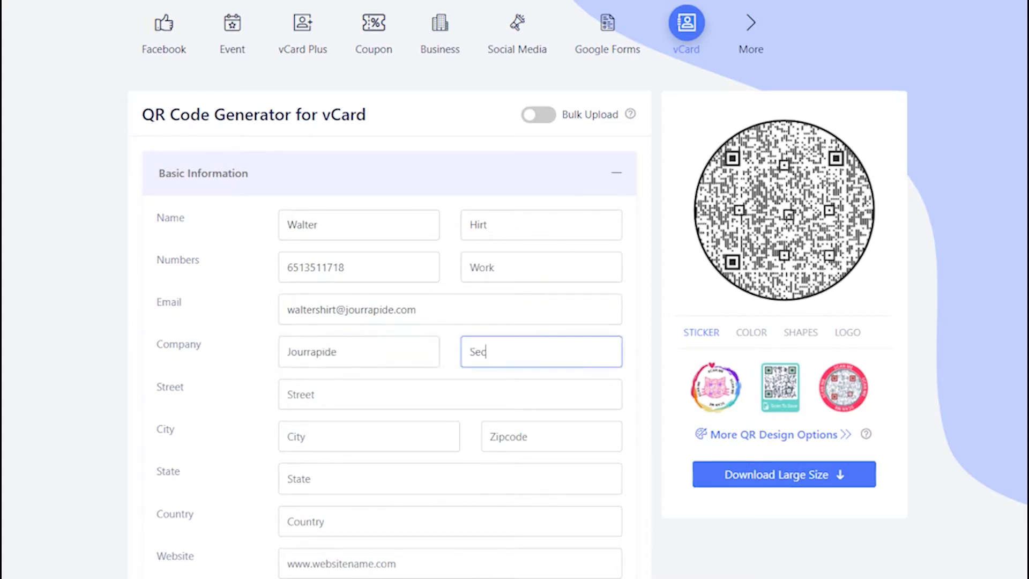
text(urity Officer)
click(451, 394)
text(Bryan A)
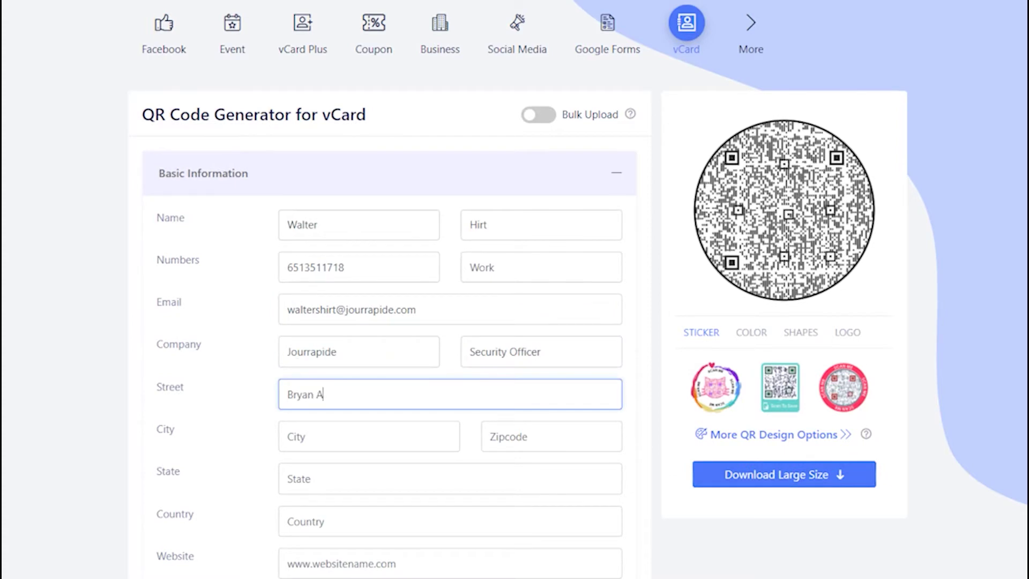
text(venue, Stillwater)
click(551, 437)
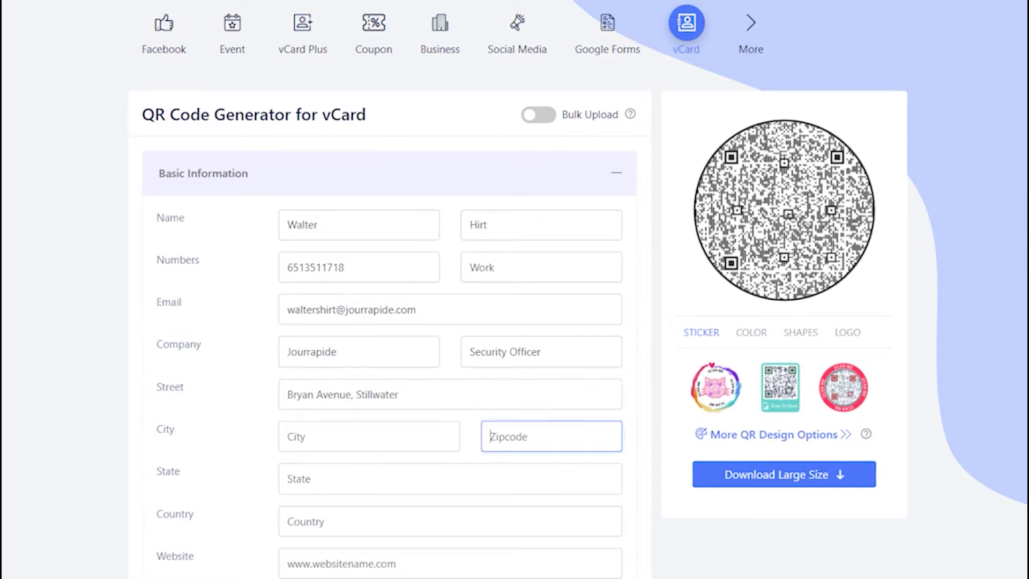
text(55082)
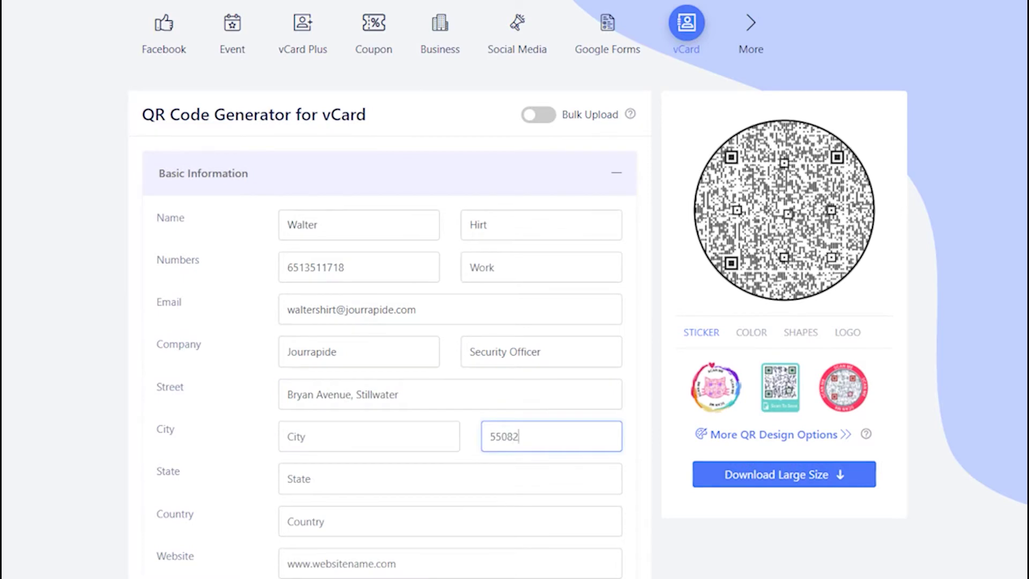
click(450, 479)
text(MN)
click(450, 521)
text(US)
click(450, 564)
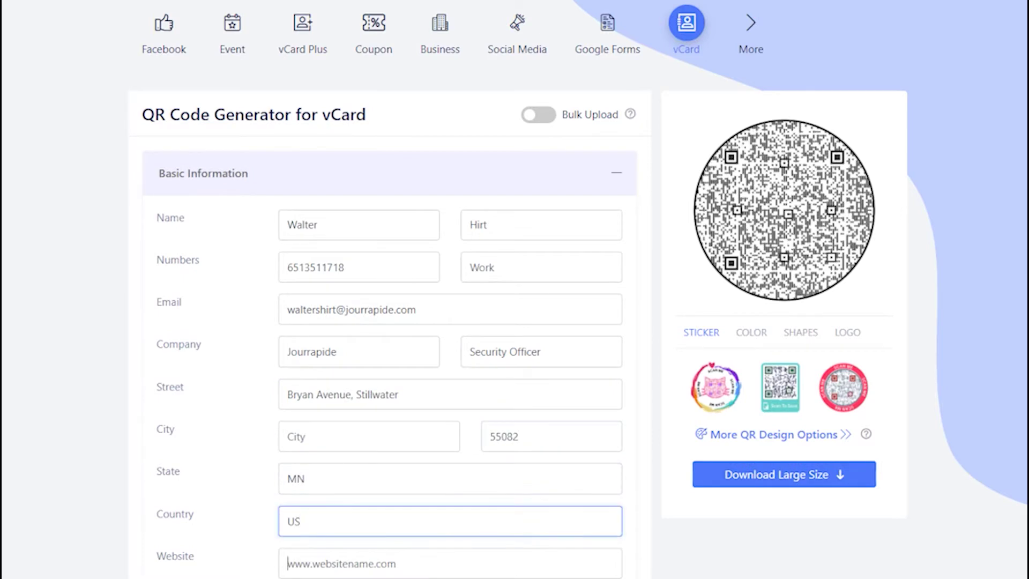
text(theguitarfix.com)
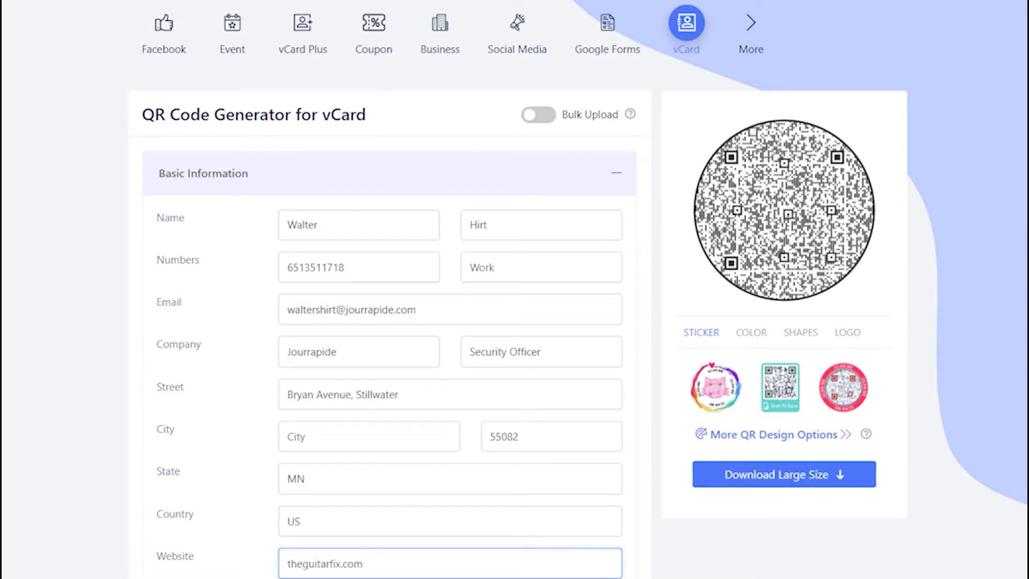
key(Home)
text(www.)
key(End)
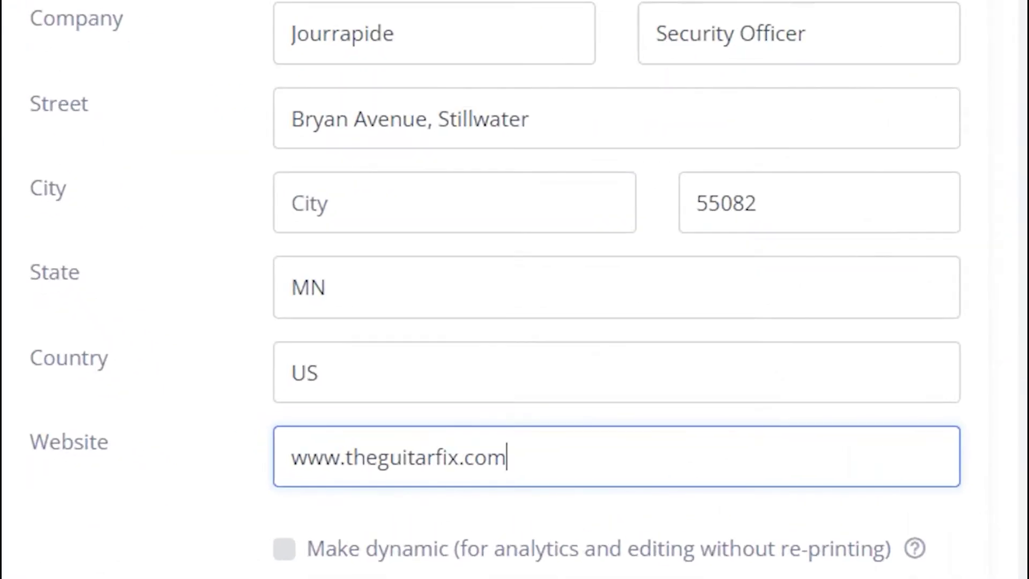
Switch on the Make dynamic option for the vCard code.
click(284, 550)
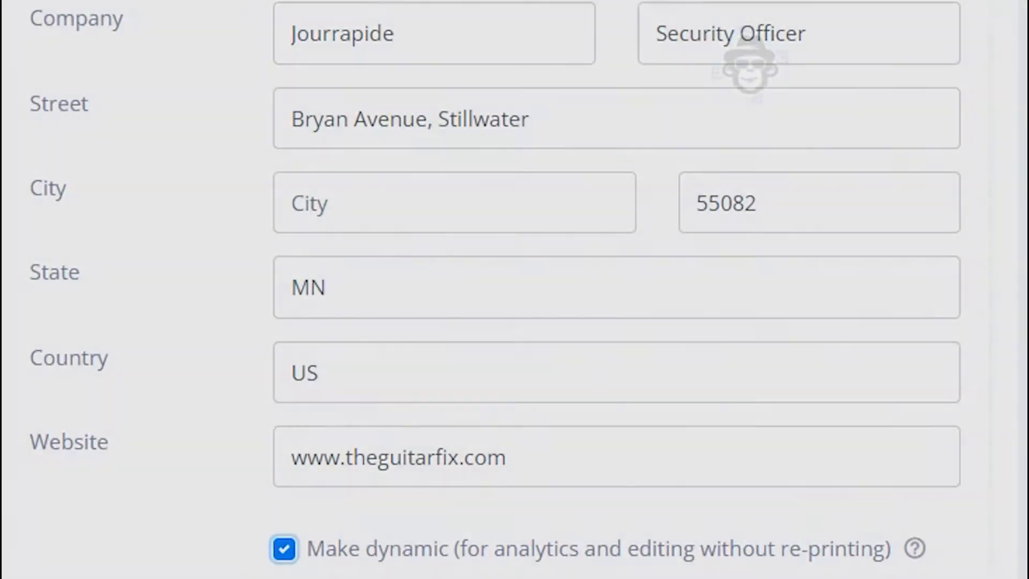
click(284, 549)
click(285, 549)
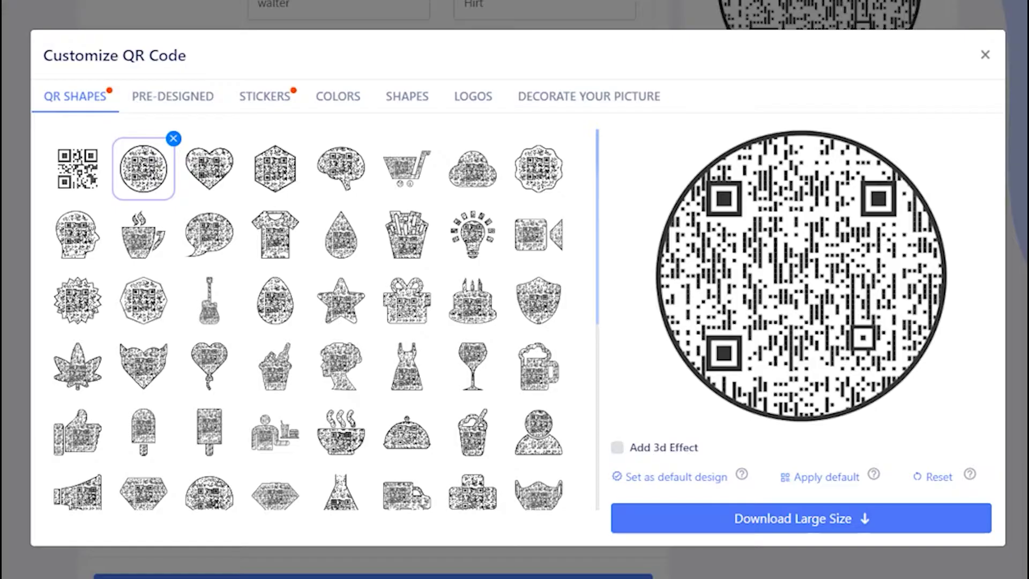
Give the QR code a person-silhouette shape and the orange-brown pre-designed style.
click(209, 169)
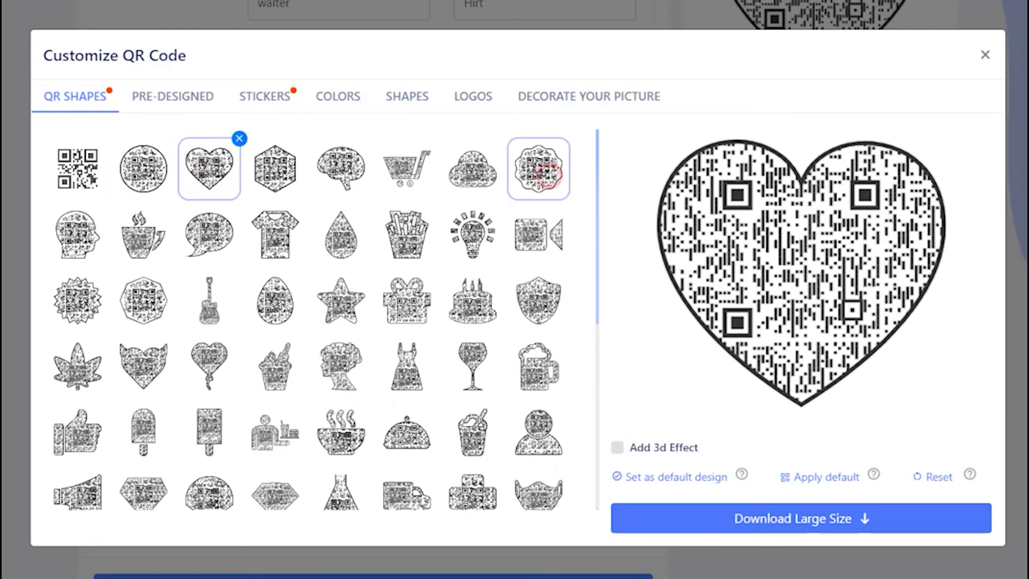
click(547, 174)
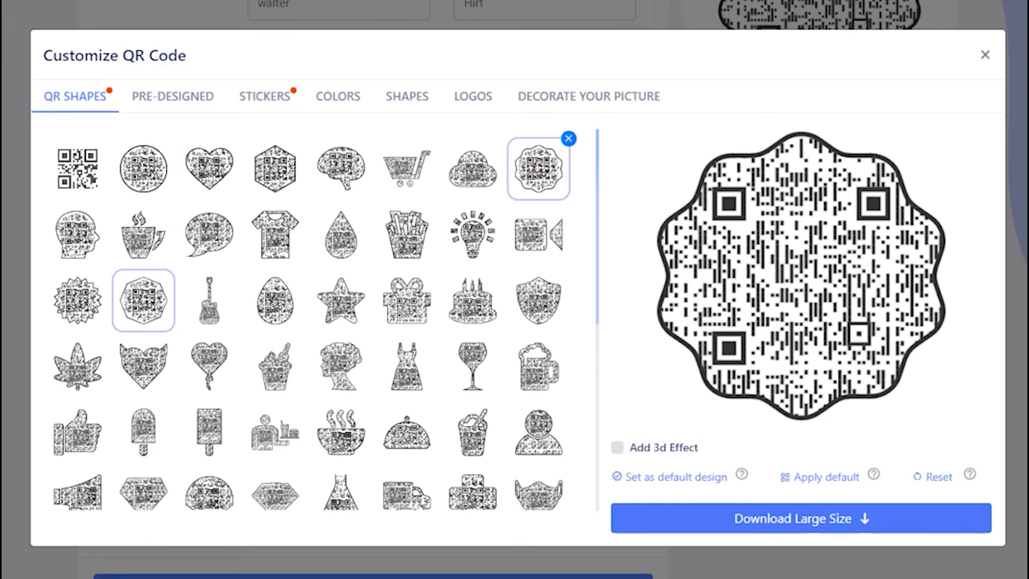
click(538, 434)
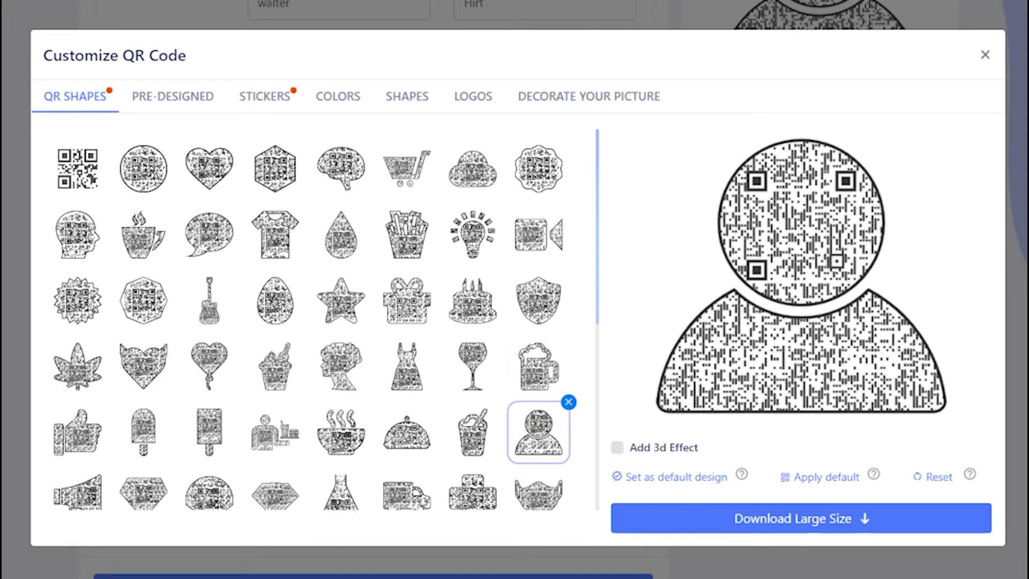
click(173, 97)
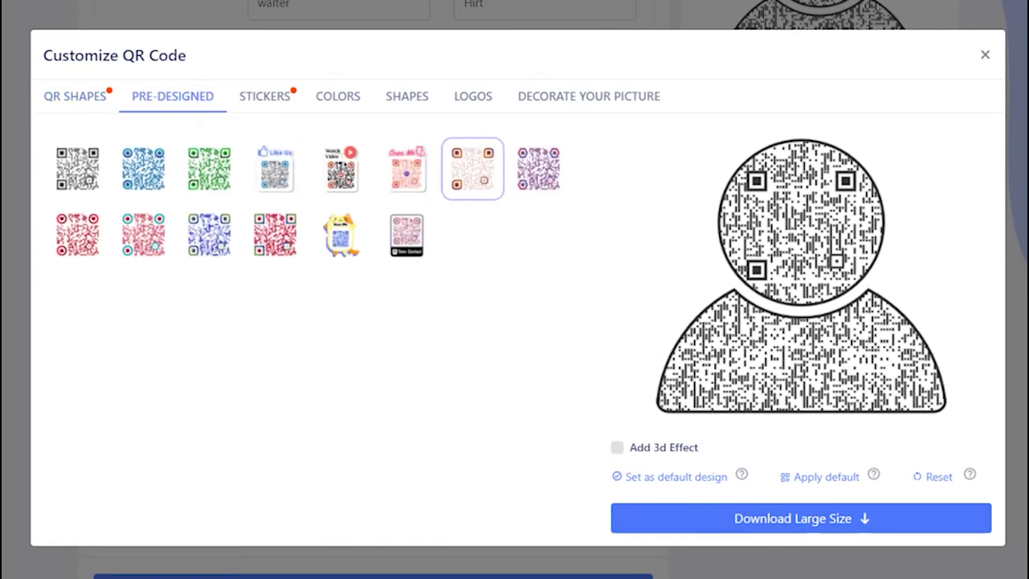
click(471, 171)
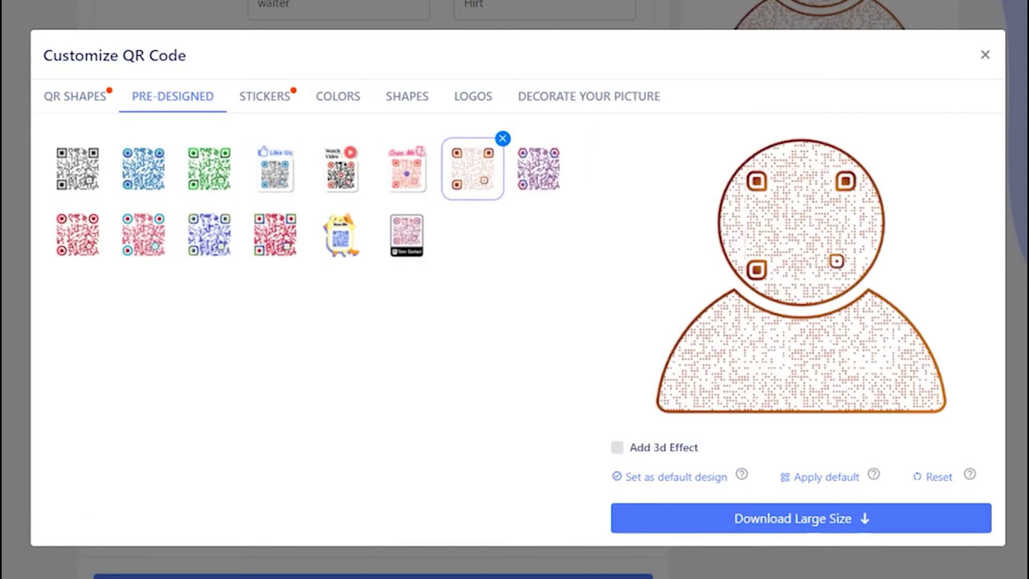
click(264, 97)
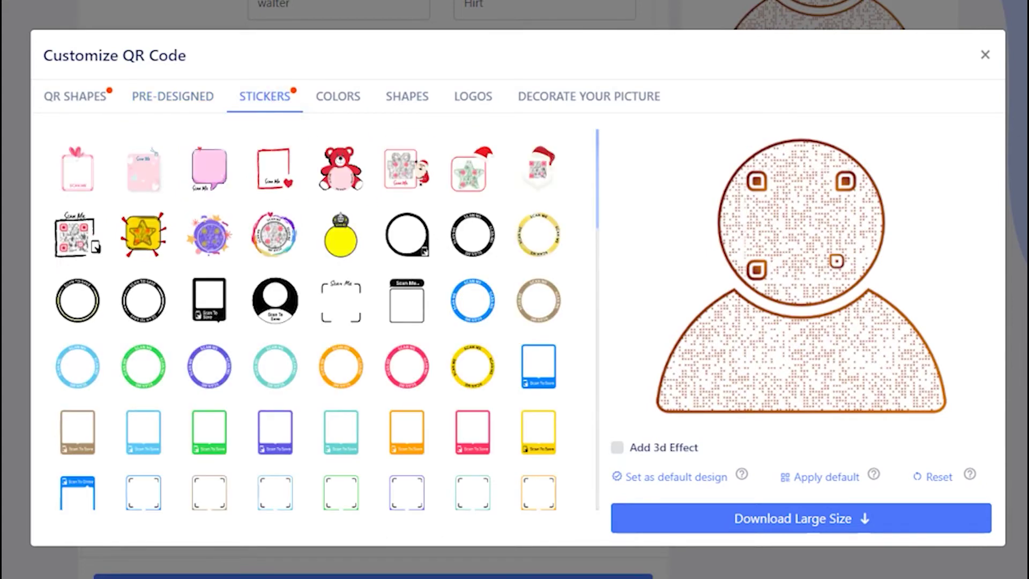
Try several sticker frames, then settle on the light-blue Scan To Save sticker.
click(472, 234)
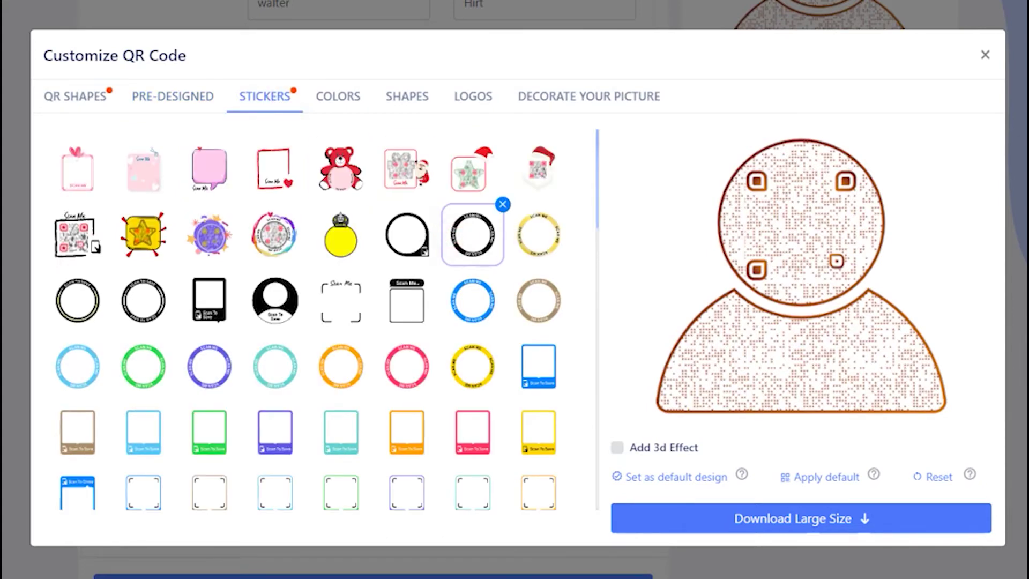
click(538, 300)
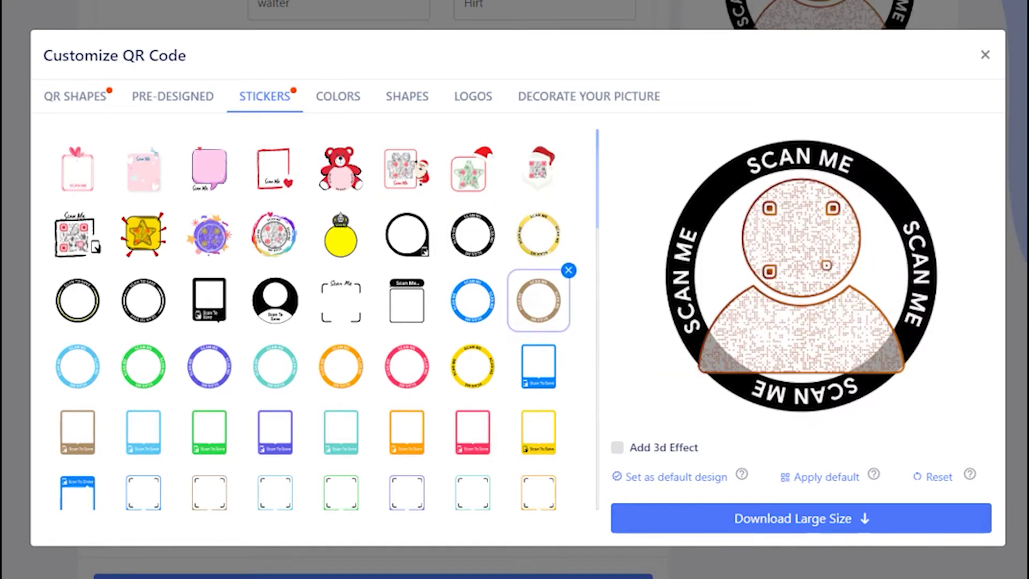
click(538, 366)
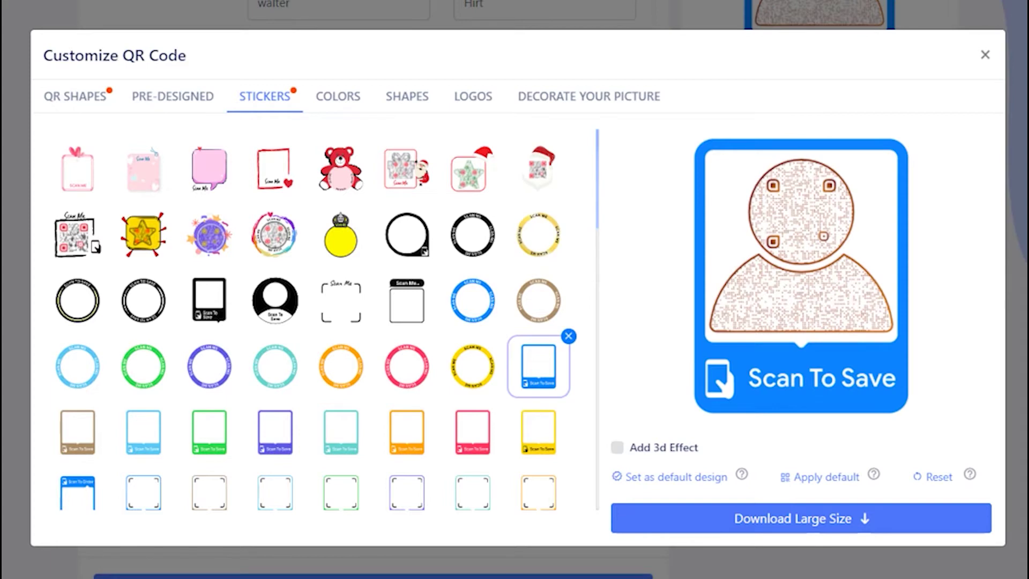
scroll(212, 363, down, 2)
click(143, 332)
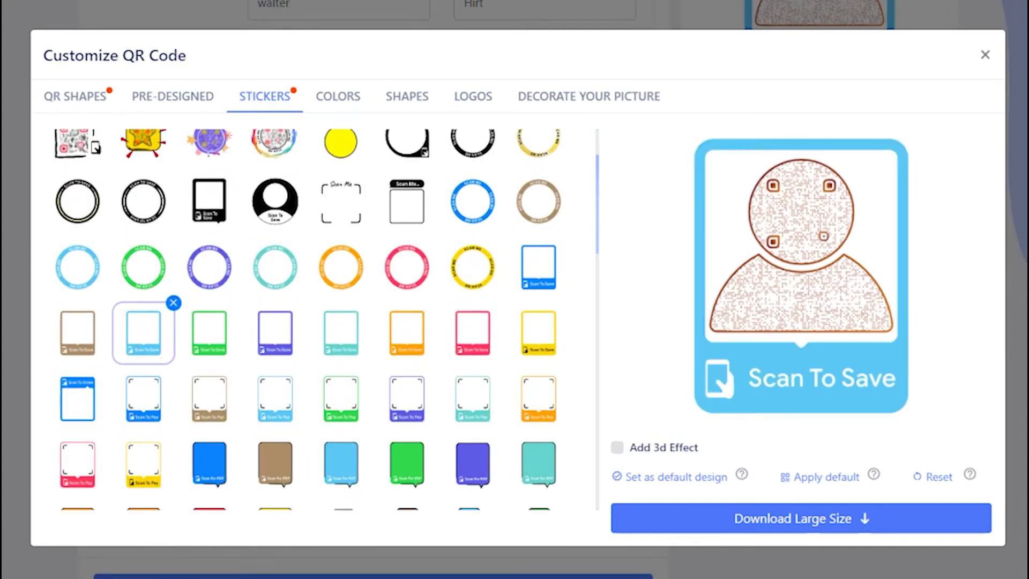
click(338, 96)
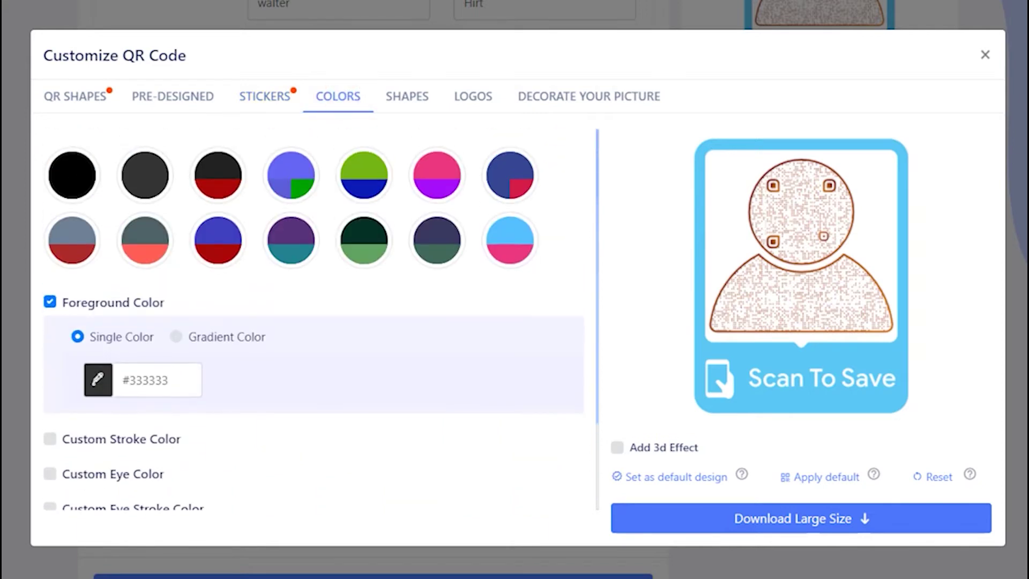
Colour the code light blue #56c0fe with pink eyes, and change body and eye-frame shapes.
click(364, 177)
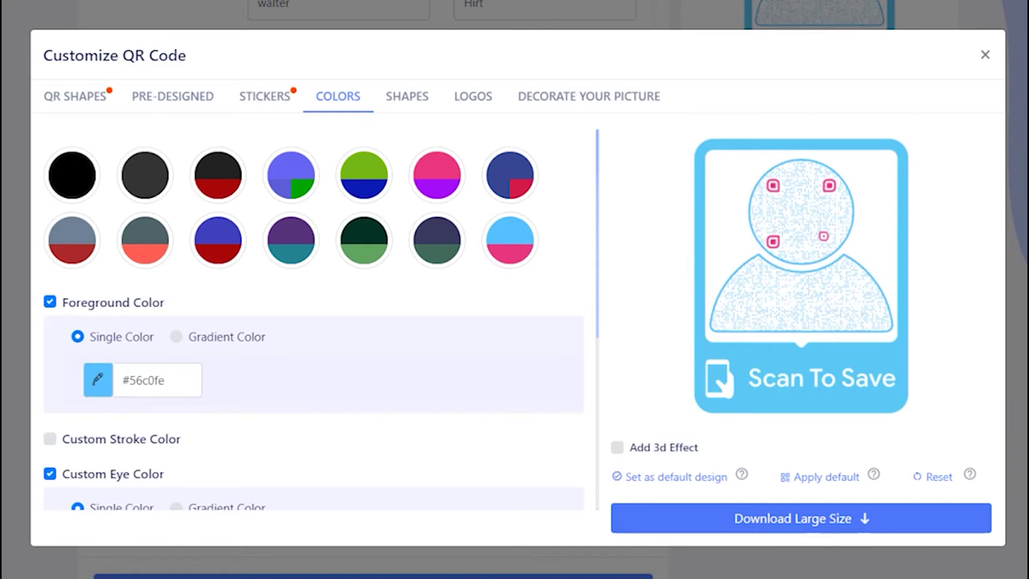
click(408, 96)
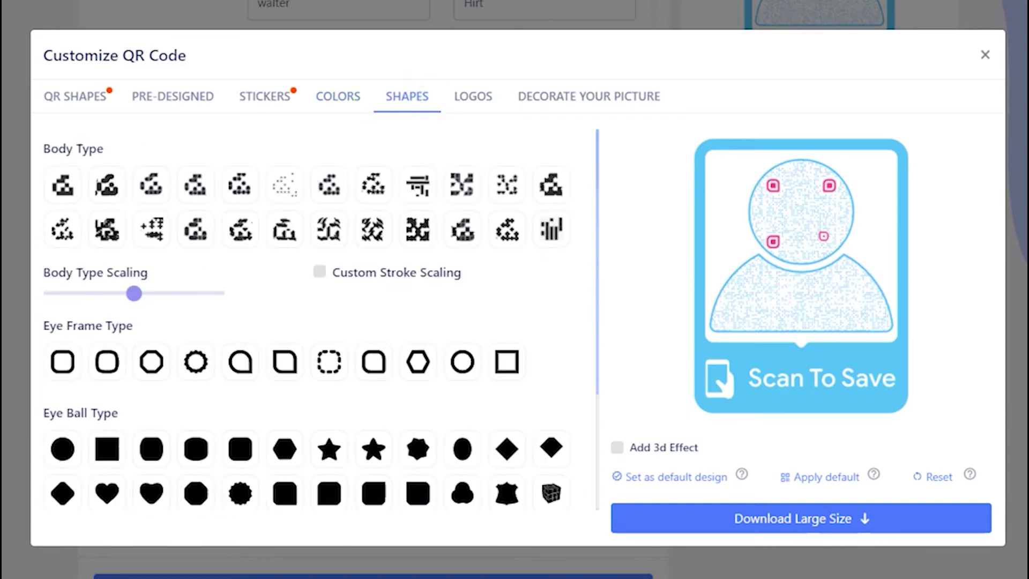
click(330, 185)
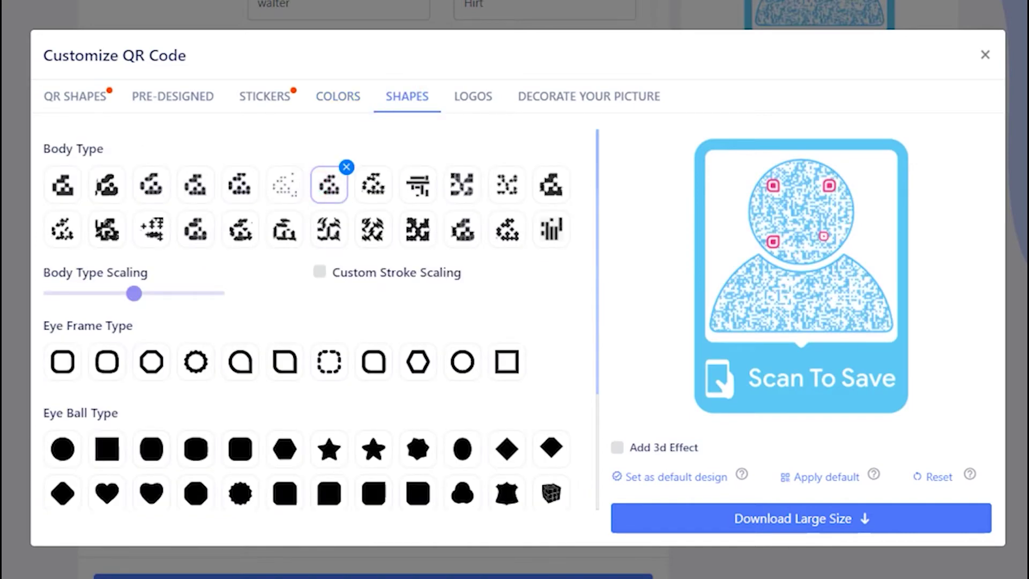
click(506, 230)
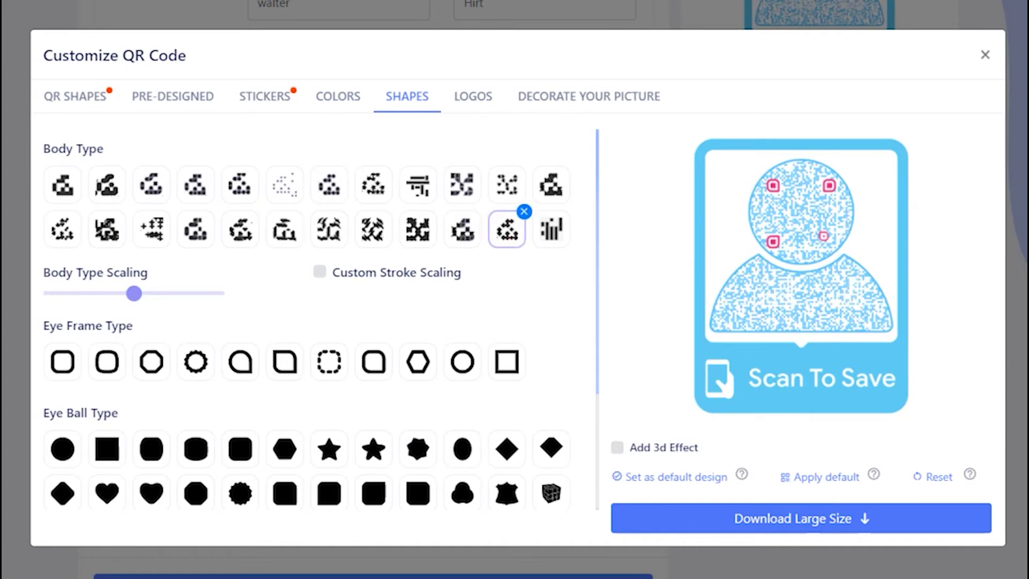
click(285, 361)
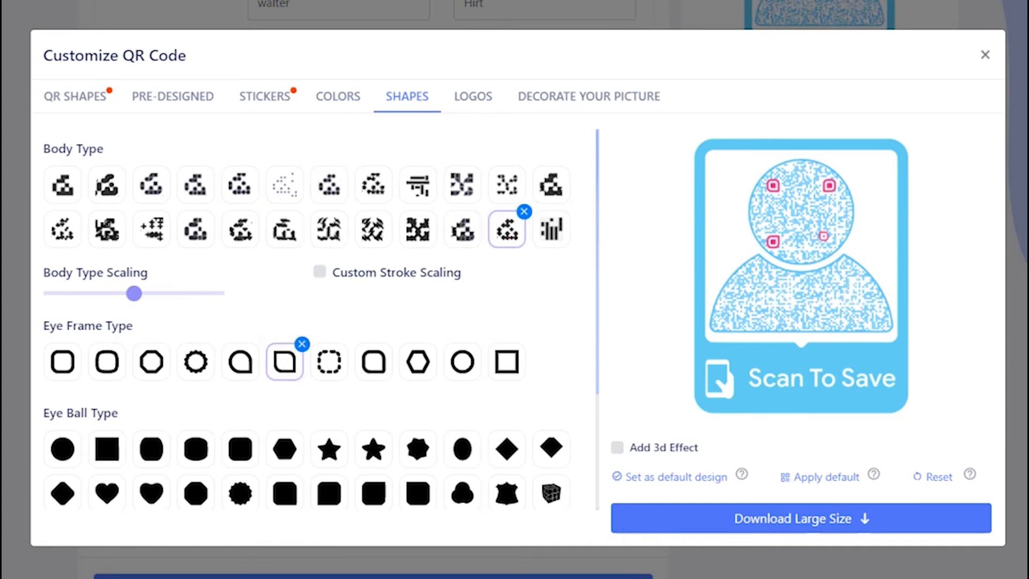
click(474, 98)
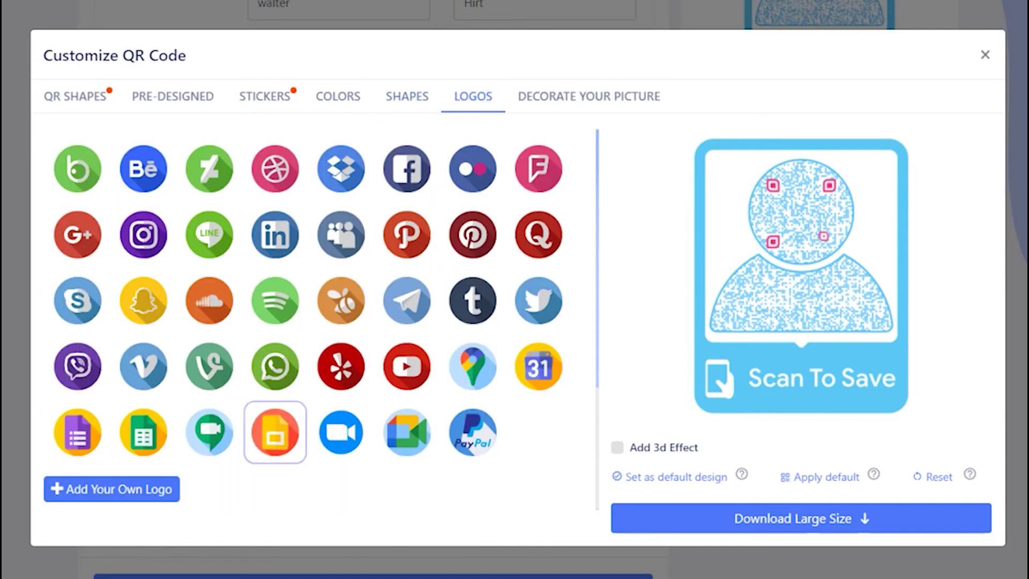
Upload google-contacts.png as the logo, enlarge it with Logo Scaling, and close the customizer.
click(159, 489)
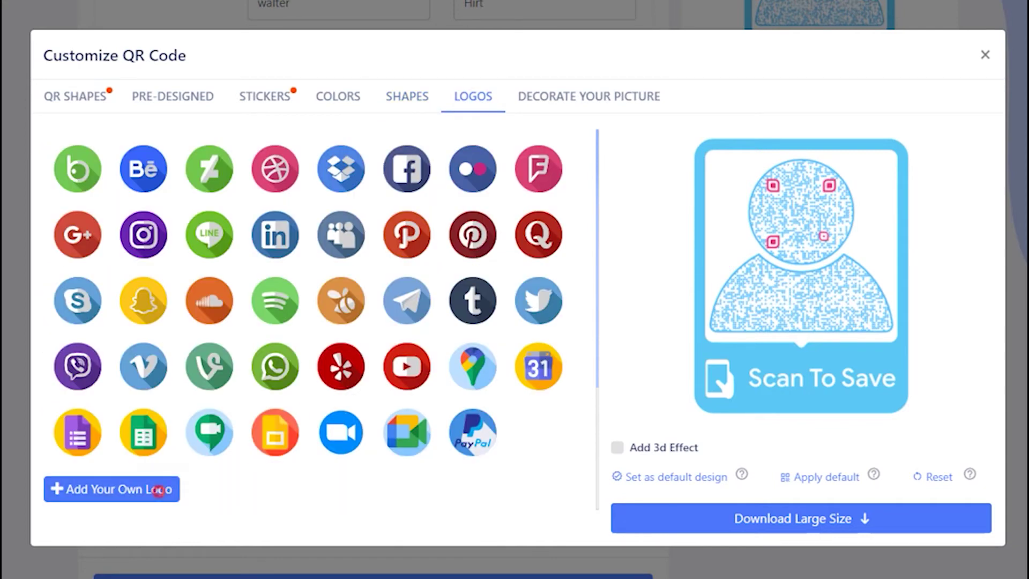
click(224, 48)
click(373, 529)
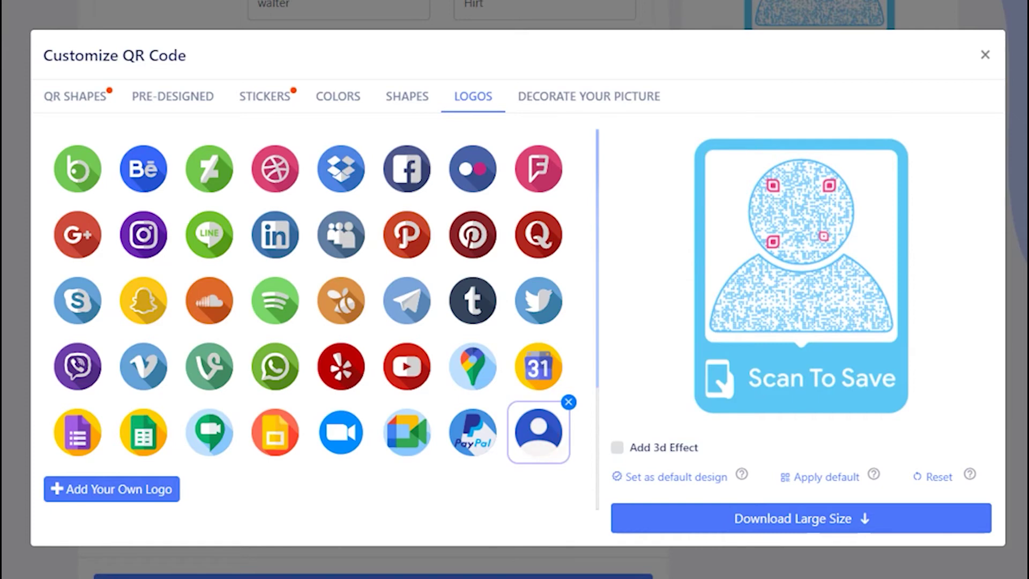
scroll(300, 321, down, 3)
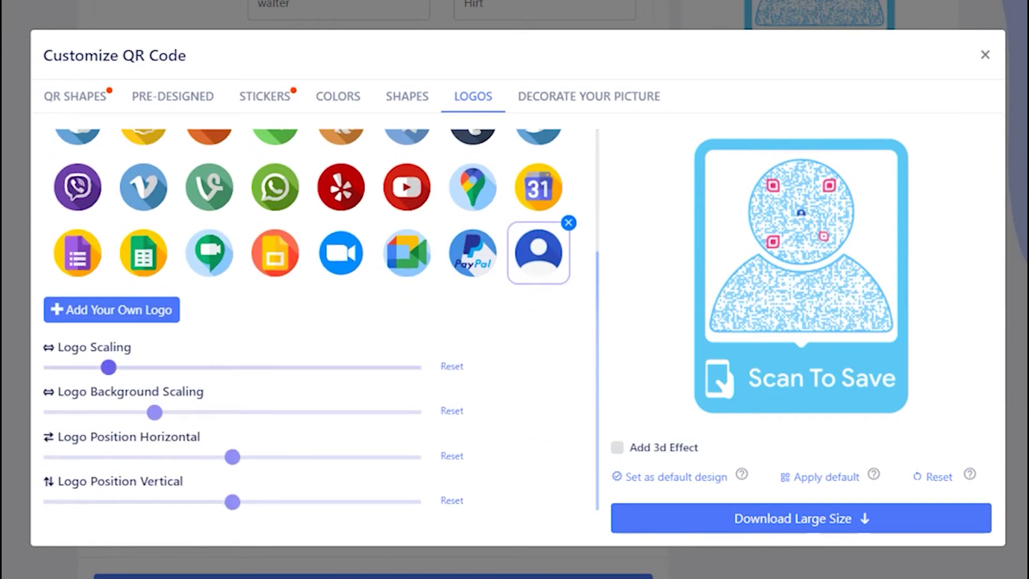
drag(107, 367, 182, 367)
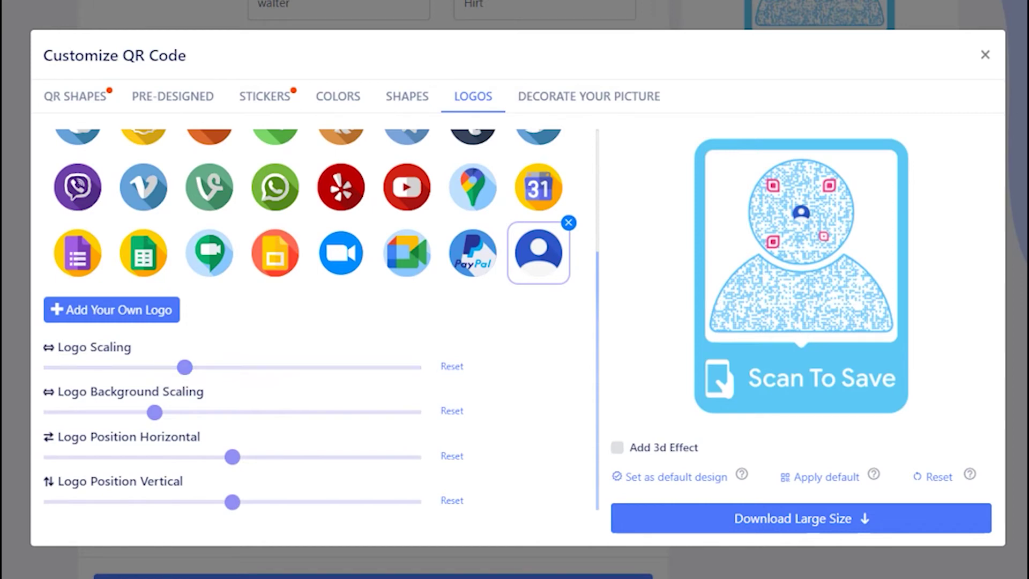
scroll(321, 320, up, 3)
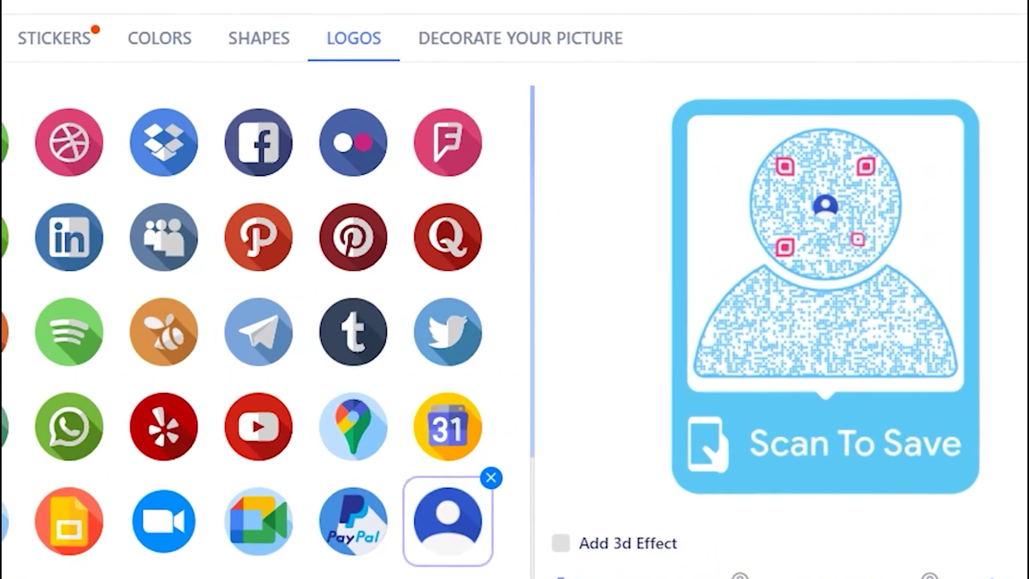
click(560, 543)
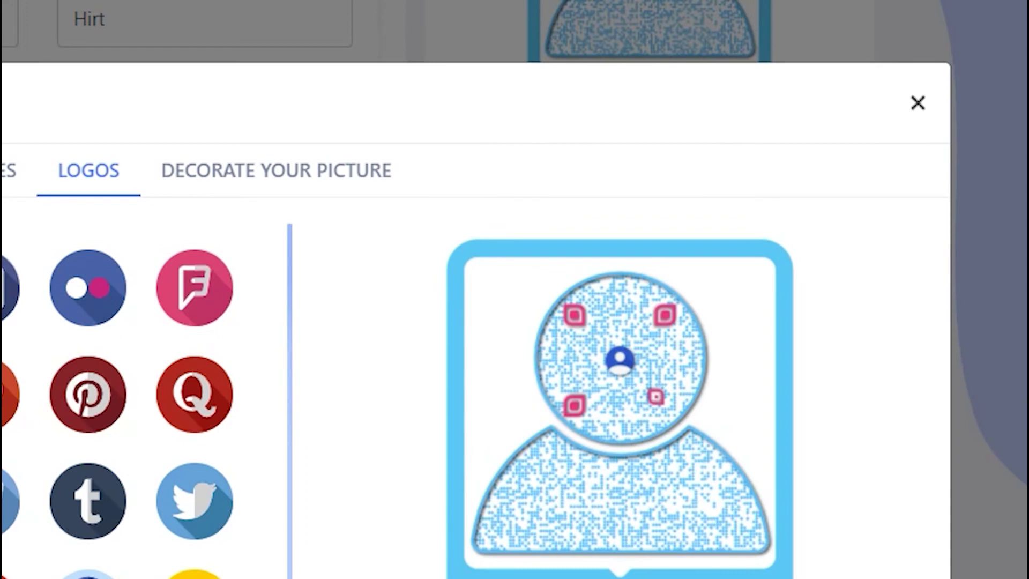
click(918, 102)
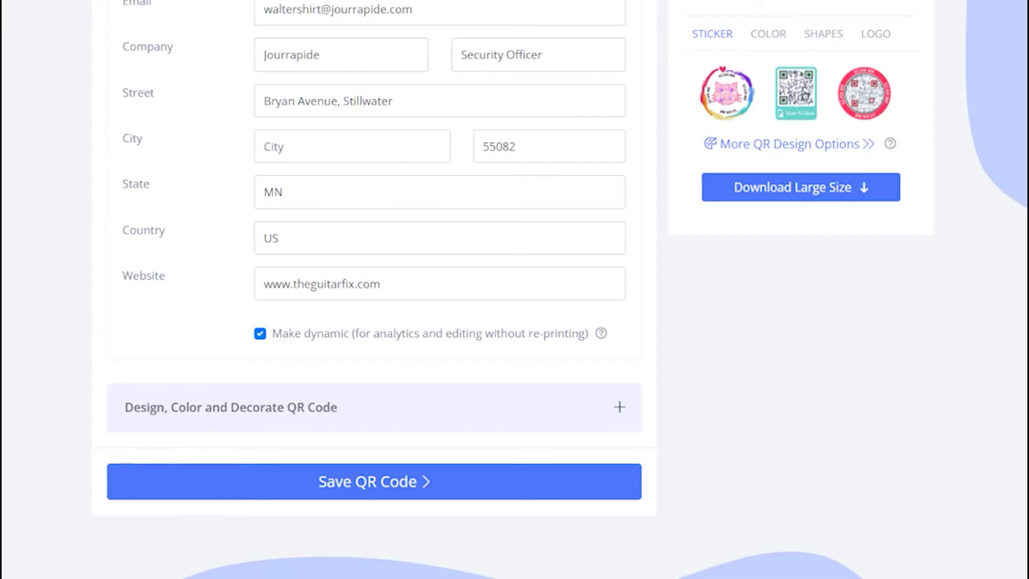
Save the code as campaign 'My vCard QR Code' and go to the dashboard.
click(501, 483)
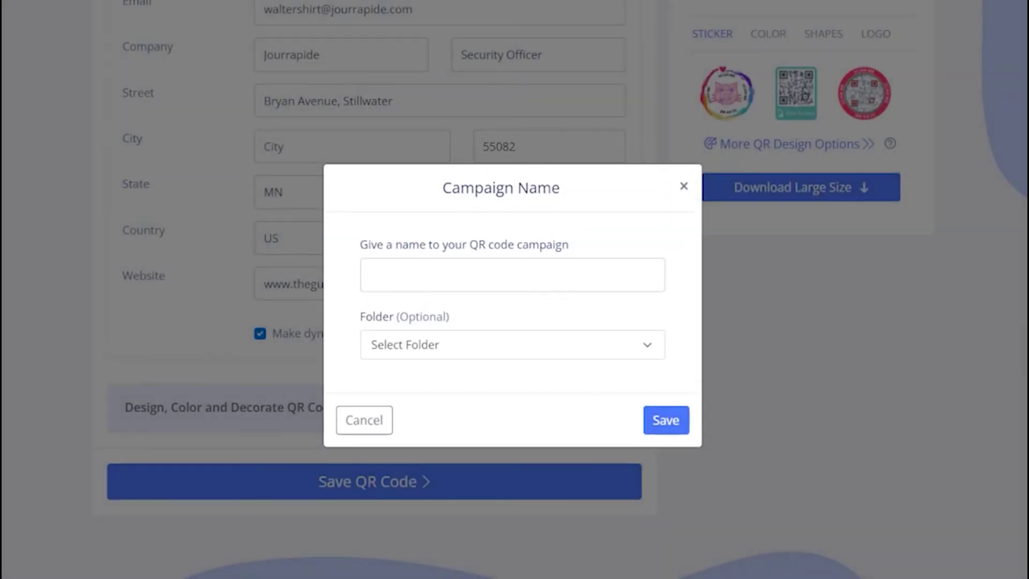
click(413, 278)
text(My )
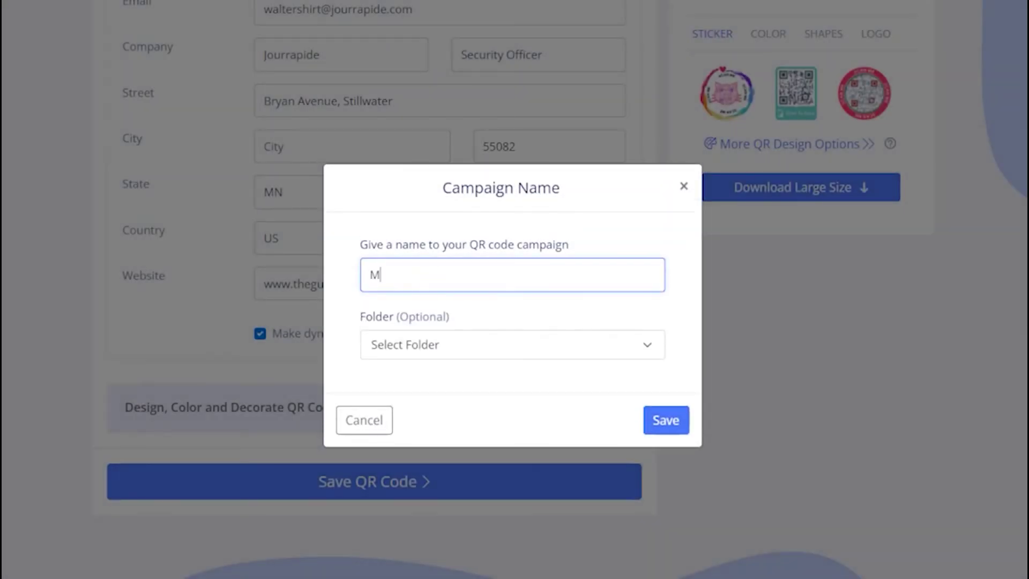
text(vCard QR Code)
key(Return)
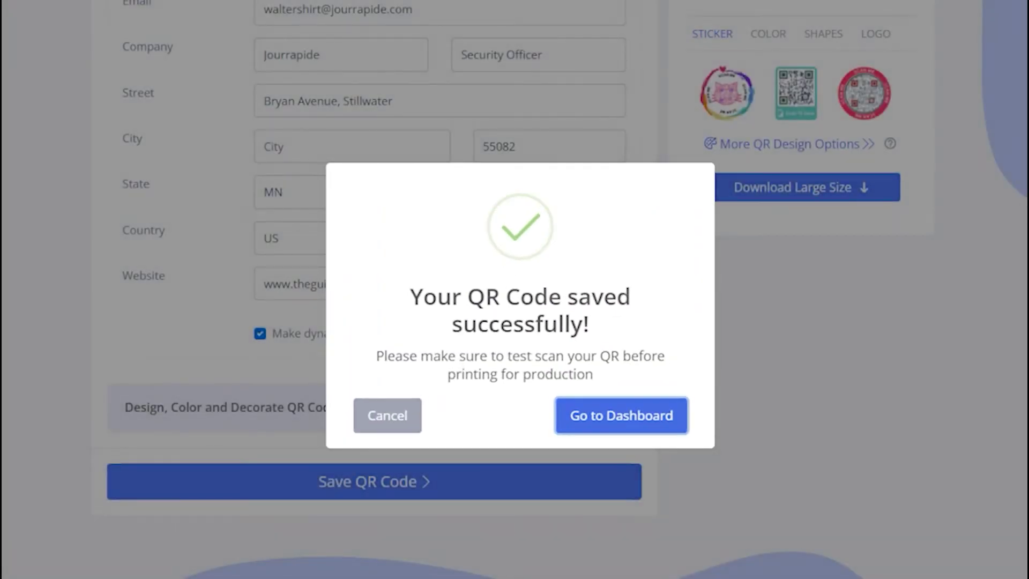
click(650, 411)
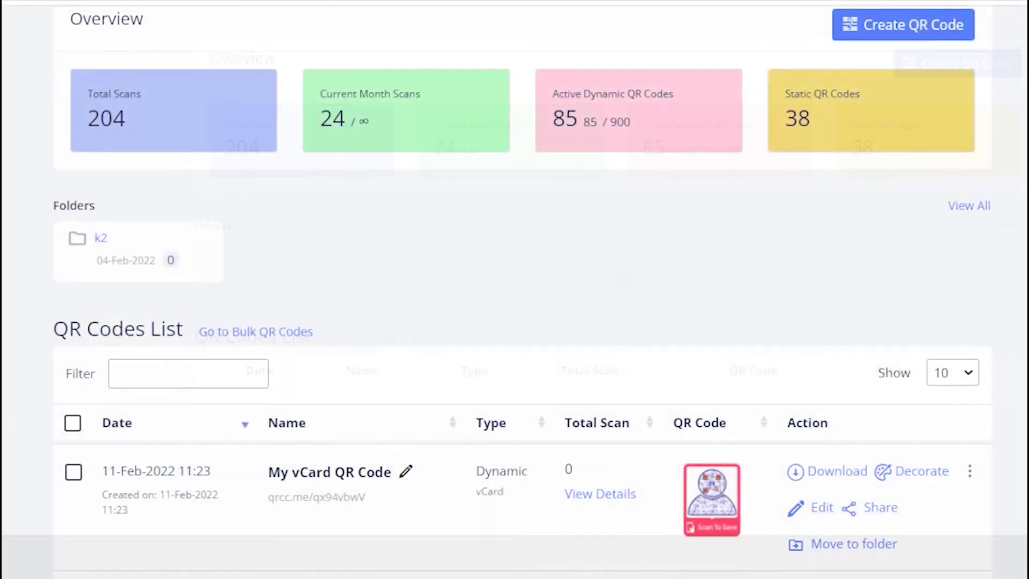
drag(387, 470, 268, 472)
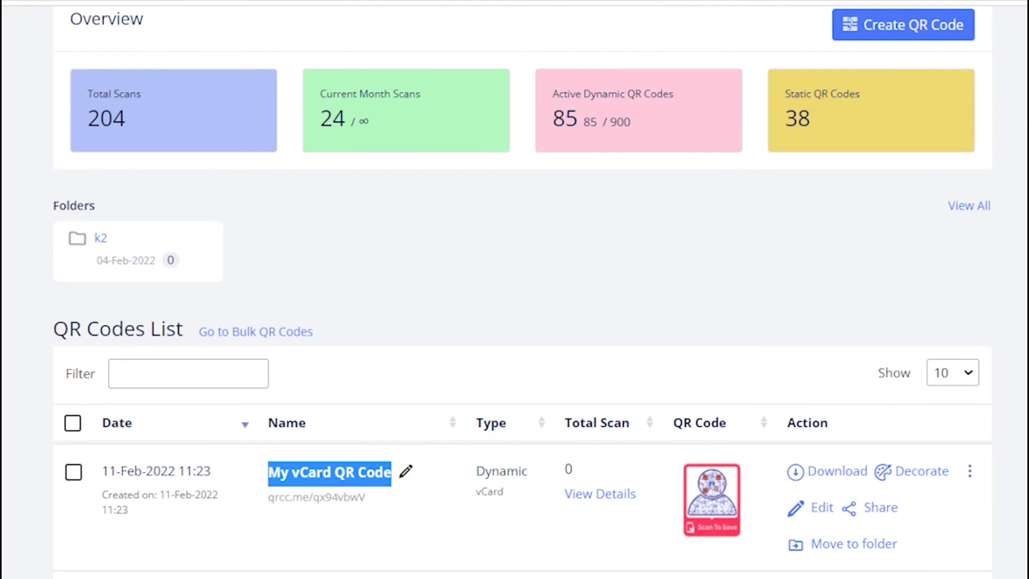
click(393, 542)
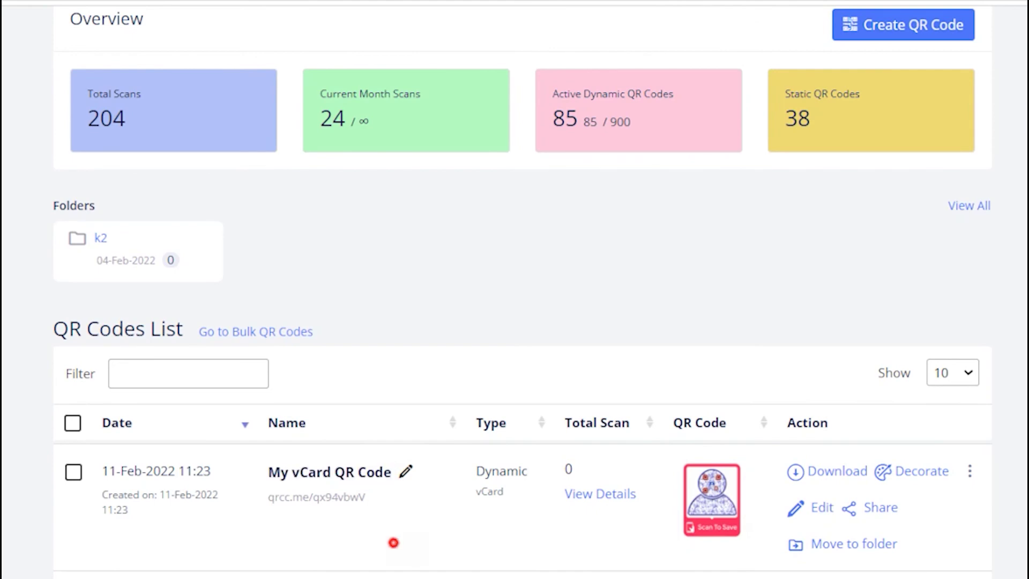